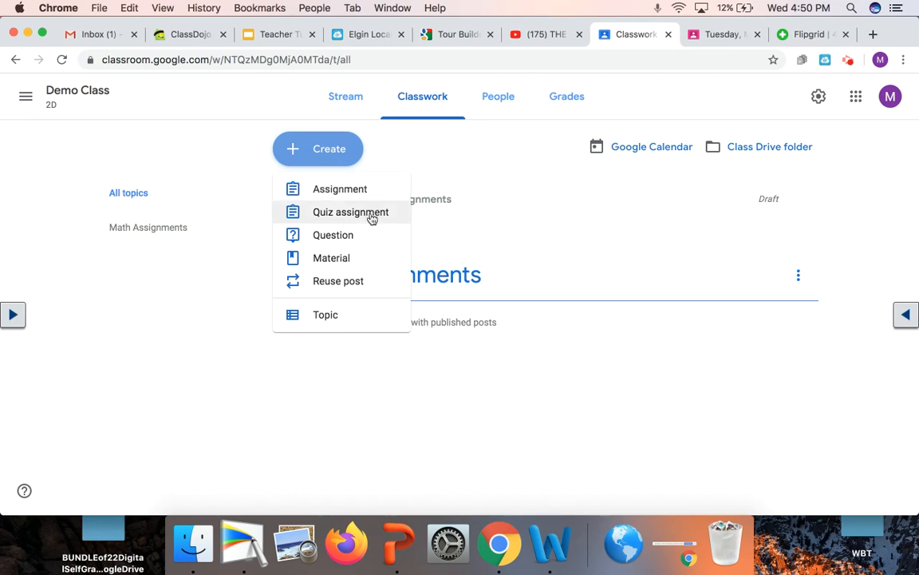
Step: Create a new assignment titled "3/18 Student Assignments"
{"action": "left_click", "coordinate": [364, 190]}
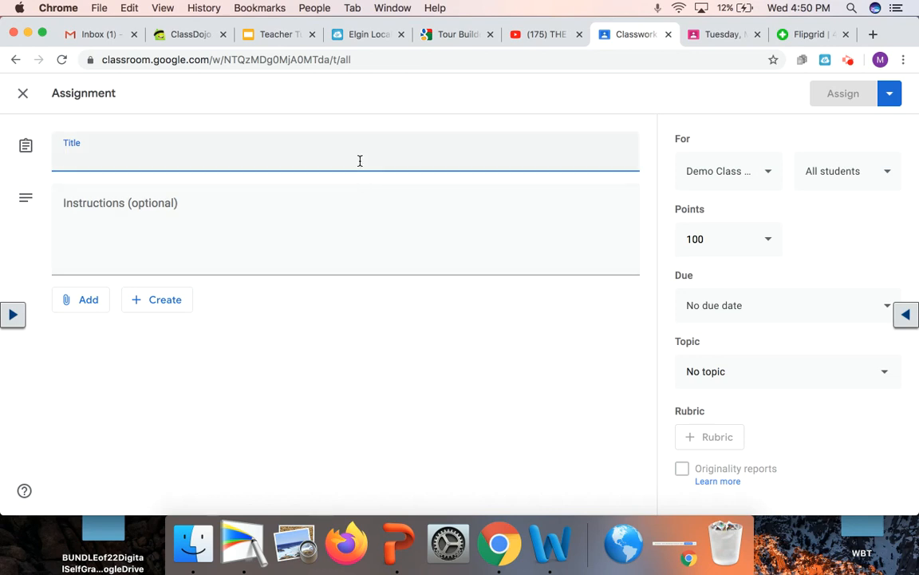
{"action": "type", "text": "3/1"}
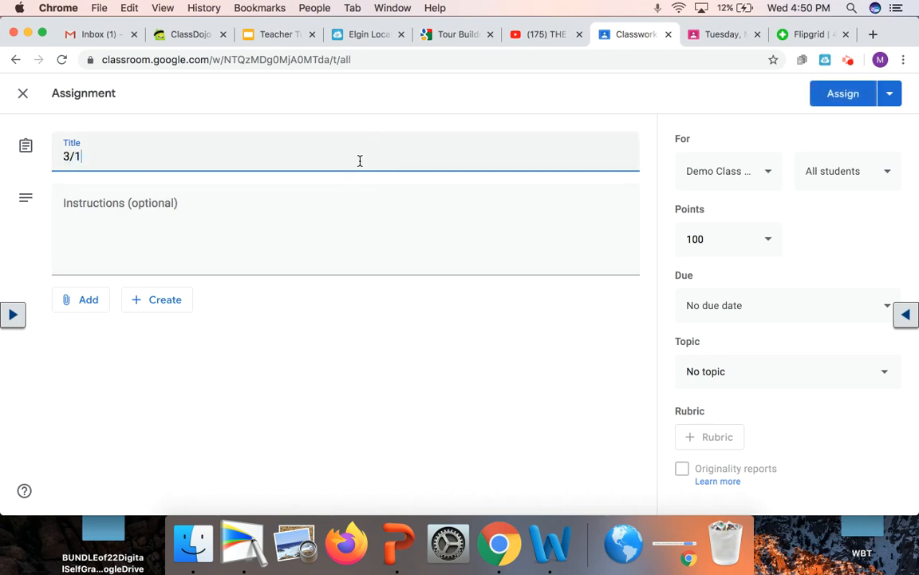
{"action": "type", "text": "8 Student Assi"}
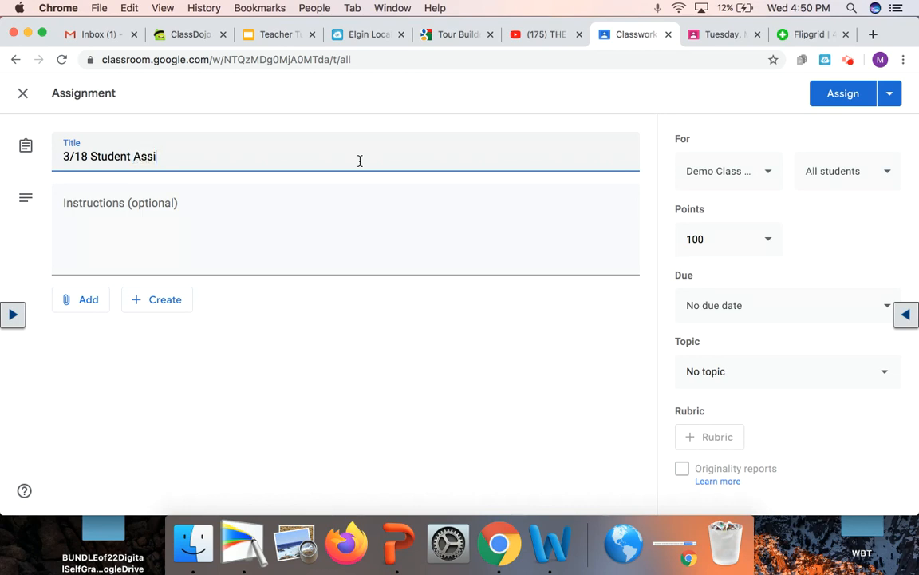
{"action": "type", "text": "gnments"}
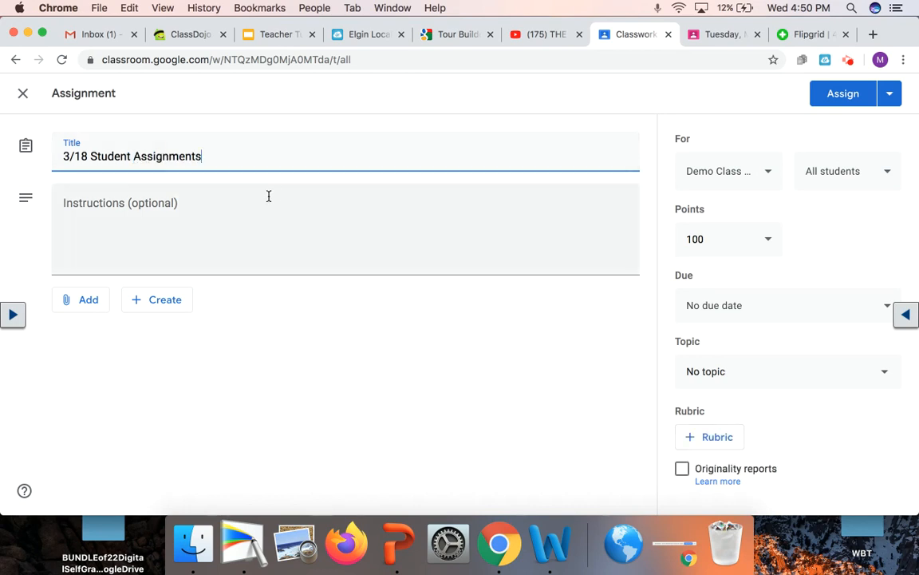
Step: Fill the assignment's instructions with the numbers 1, 2 and 3 on separate lines
{"action": "left_click", "coordinate": [267, 197]}
{"action": "type", "text": "1"}
{"action": "key", "text": "Return"}
{"action": "type", "text": "2"}
{"action": "key", "text": "Return"}
{"action": "type", "text": "3"}
{"action": "key", "text": "Return"}
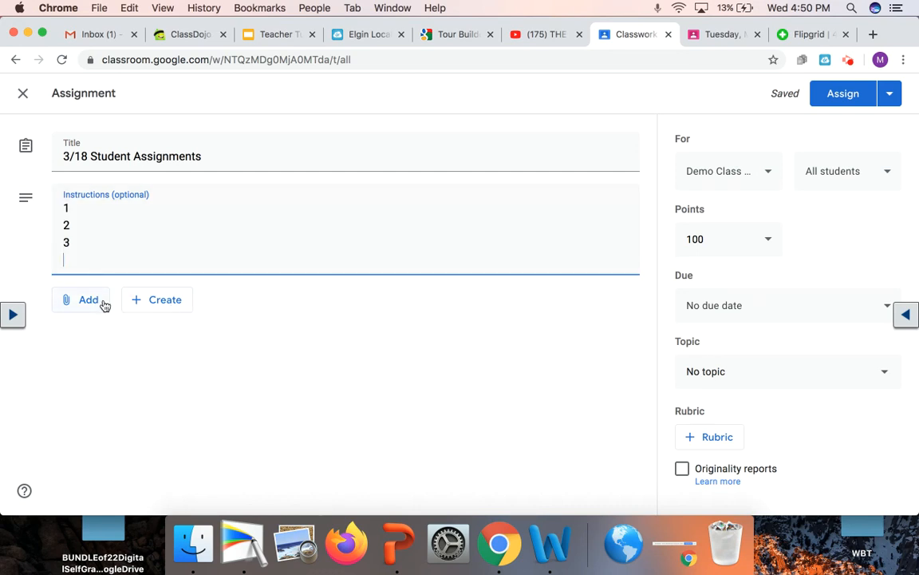
Step: Attach "Copy of 3/18/20 Student Assignment" from Google Drive by searching for 3/18, and review its student access options
{"action": "left_click", "coordinate": [161, 300]}
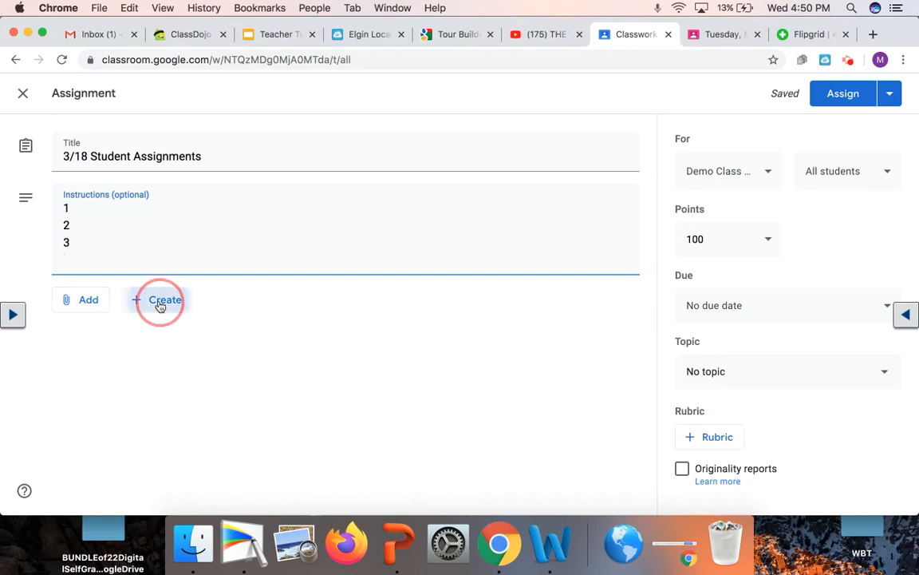
{"action": "left_click", "coordinate": [167, 304]}
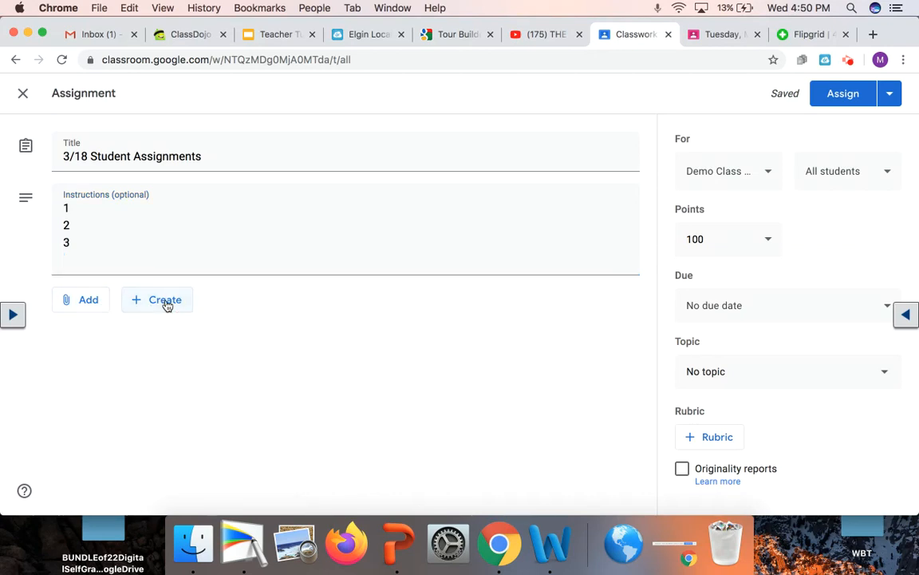
{"action": "left_click", "coordinate": [94, 304]}
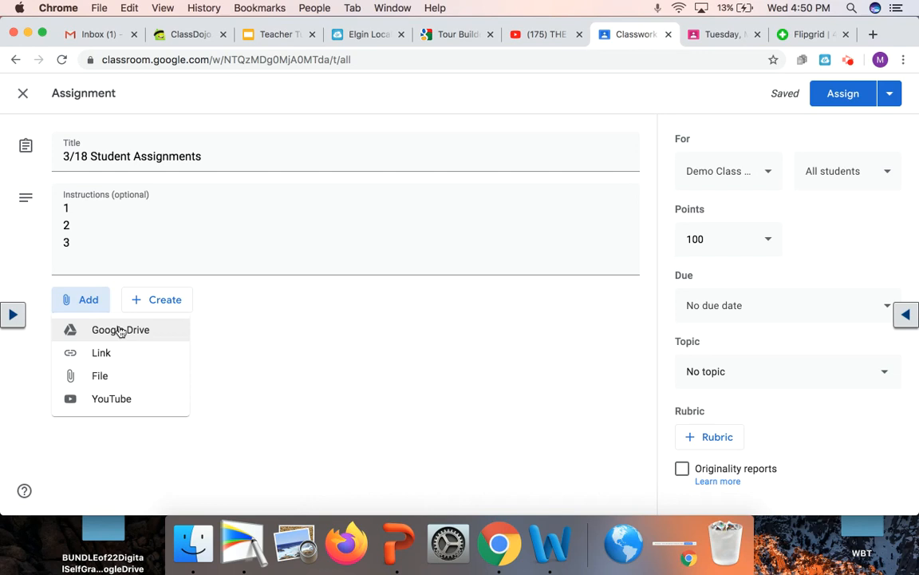
{"action": "left_click", "coordinate": [120, 329]}
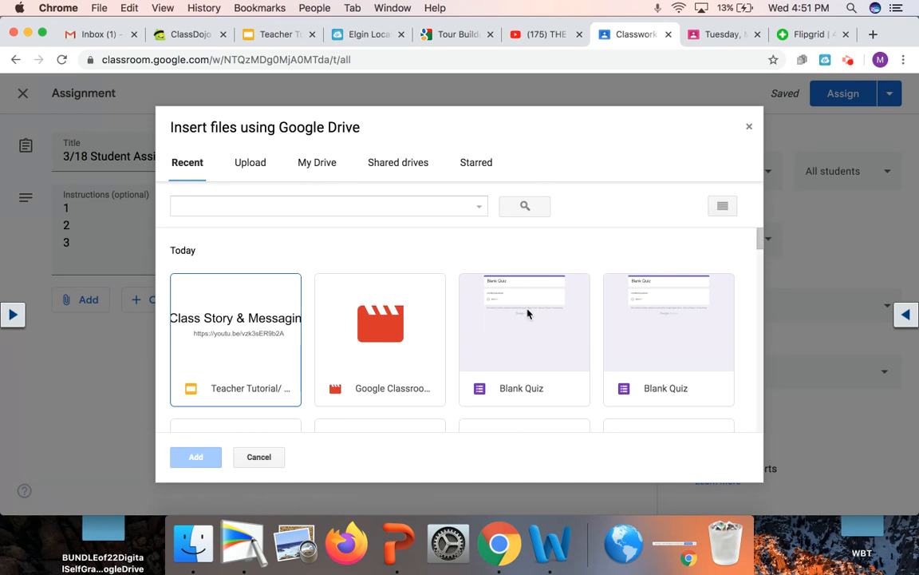
{"action": "left_click", "coordinate": [372, 208]}
{"action": "type", "text": "3/18"}
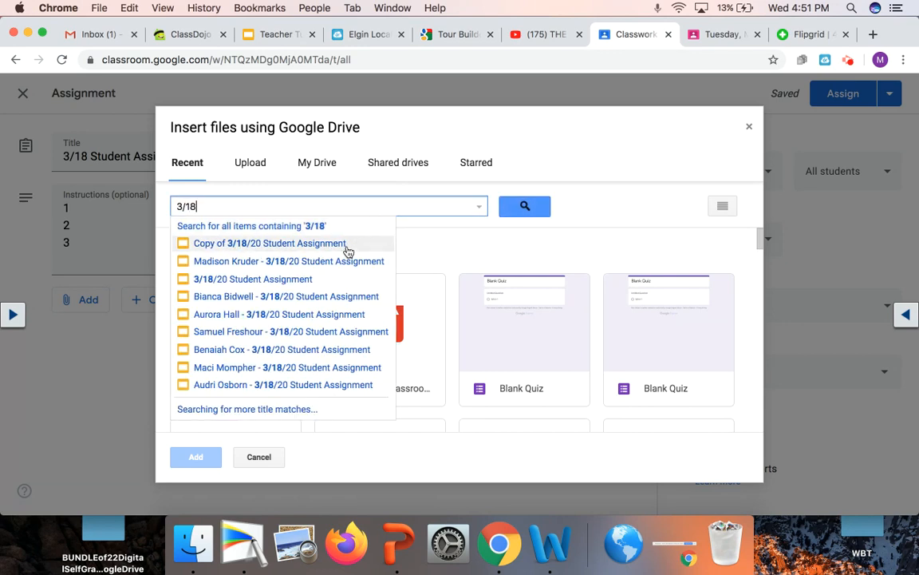
{"action": "left_click", "coordinate": [348, 244]}
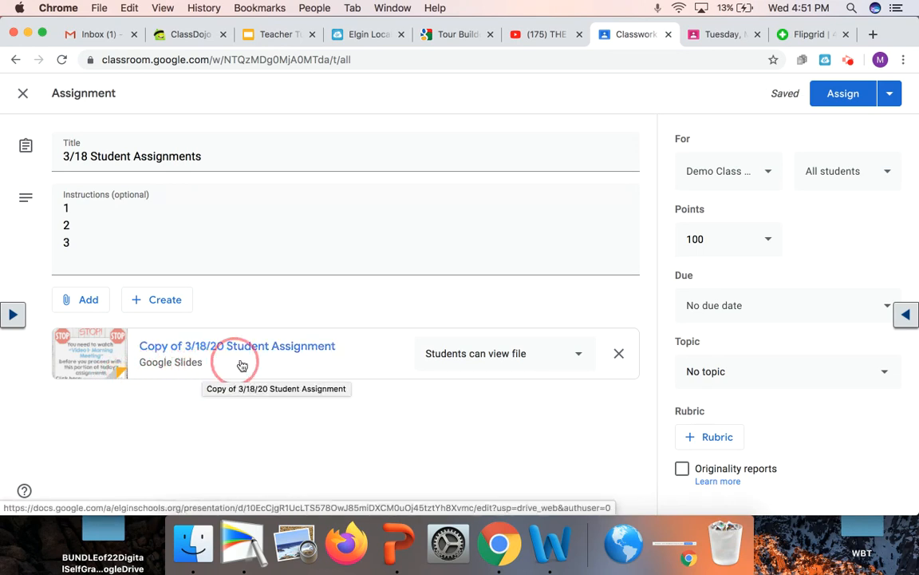
{"action": "left_click", "coordinate": [579, 356]}
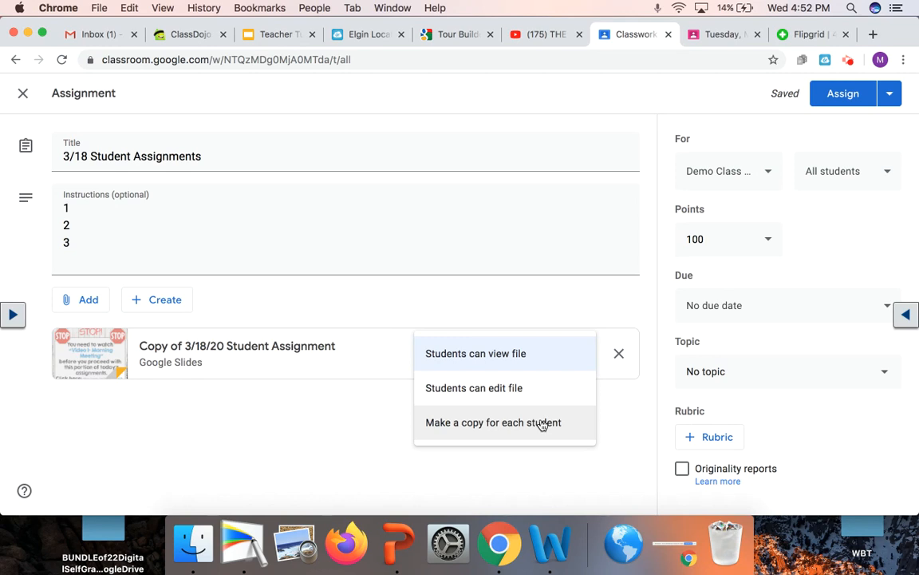
{"action": "left_click", "coordinate": [338, 442]}
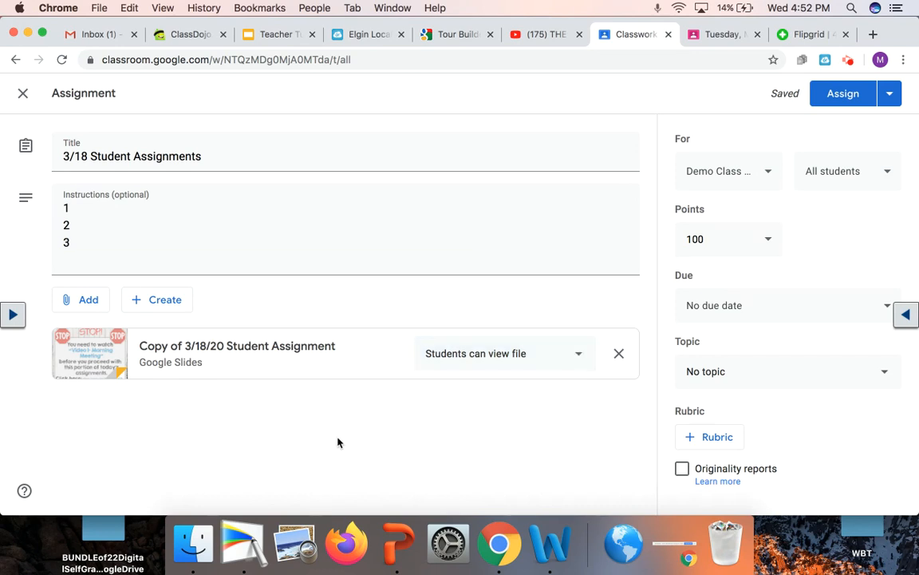
Step: Attach a link to the open Tour Builder page "Tech Trek- The Penguin Project", copying its web address
{"action": "left_click", "coordinate": [80, 302]}
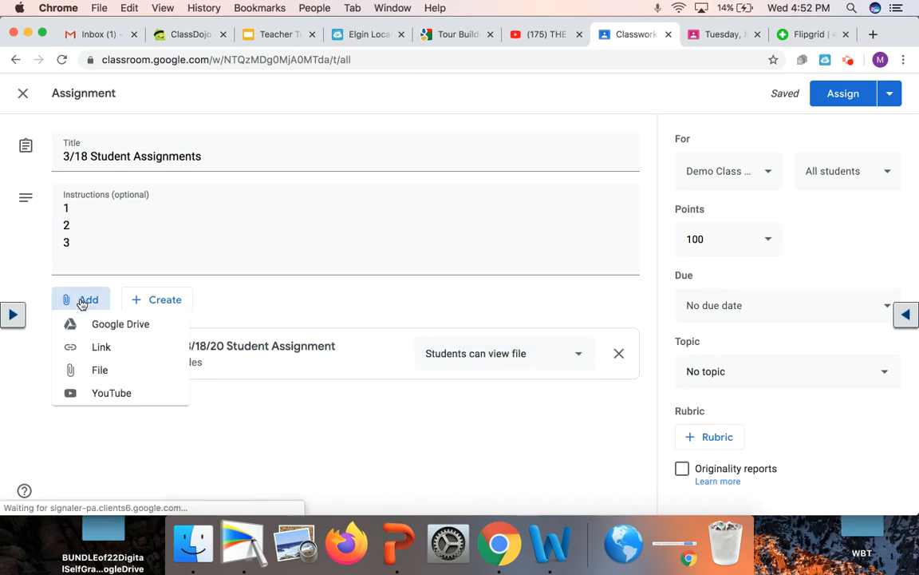
{"action": "left_click", "coordinate": [133, 352]}
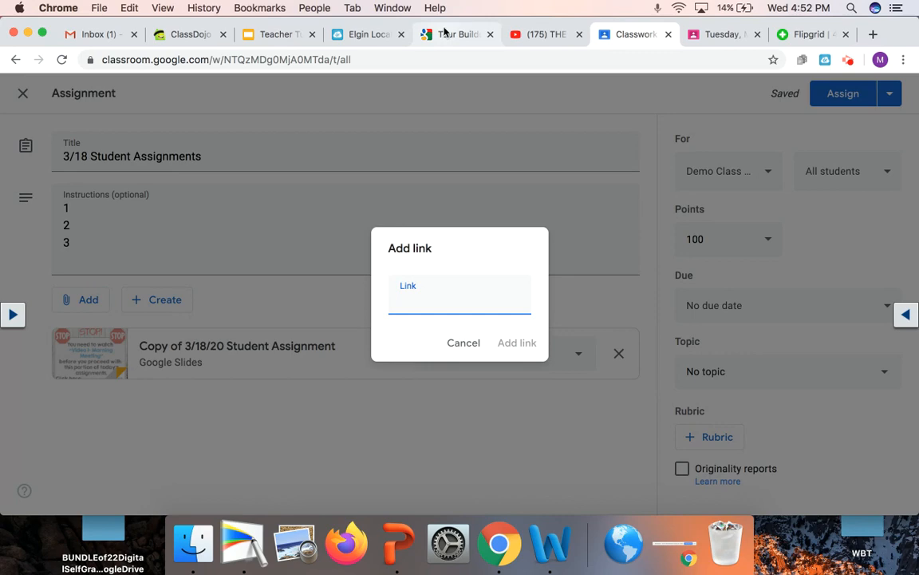
{"action": "left_click", "coordinate": [446, 37]}
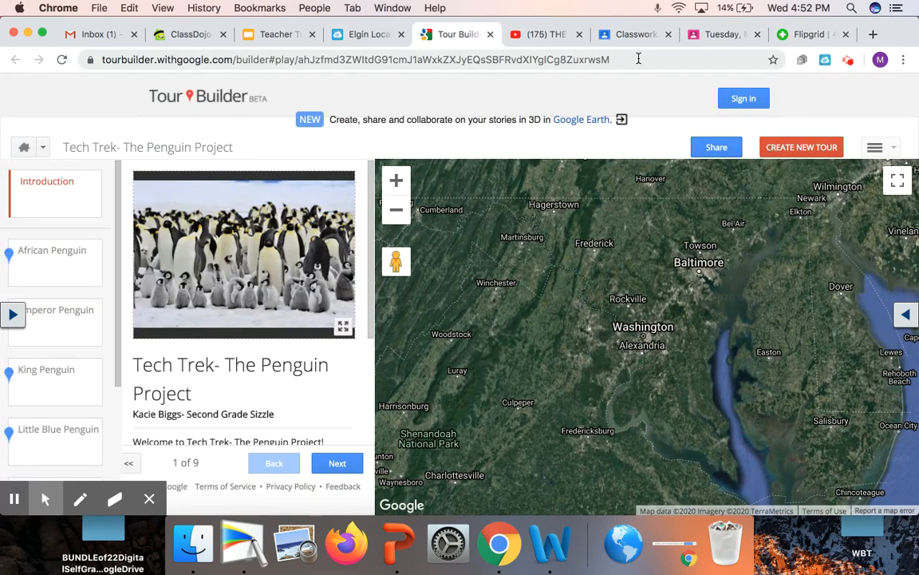
{"action": "left_click", "coordinate": [639, 60]}
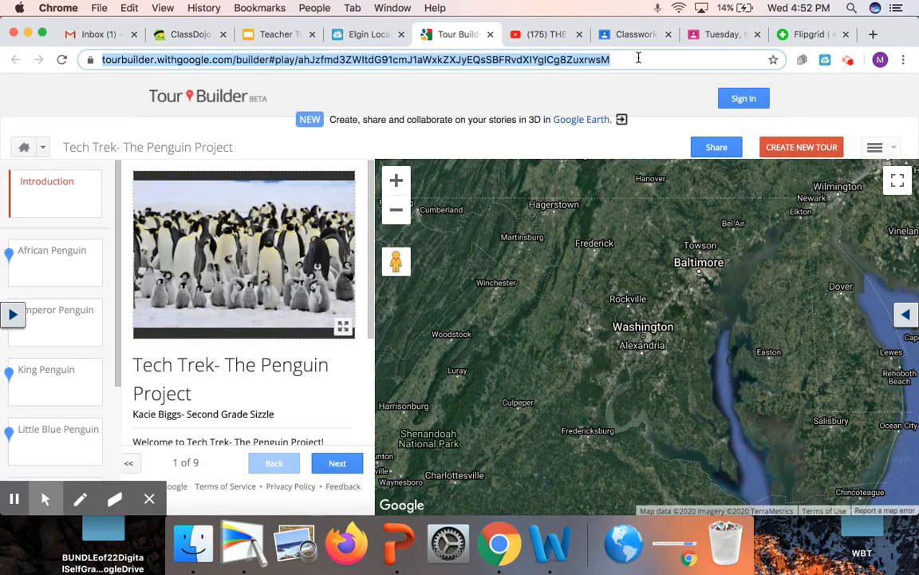
{"action": "left_click", "coordinate": [650, 35]}
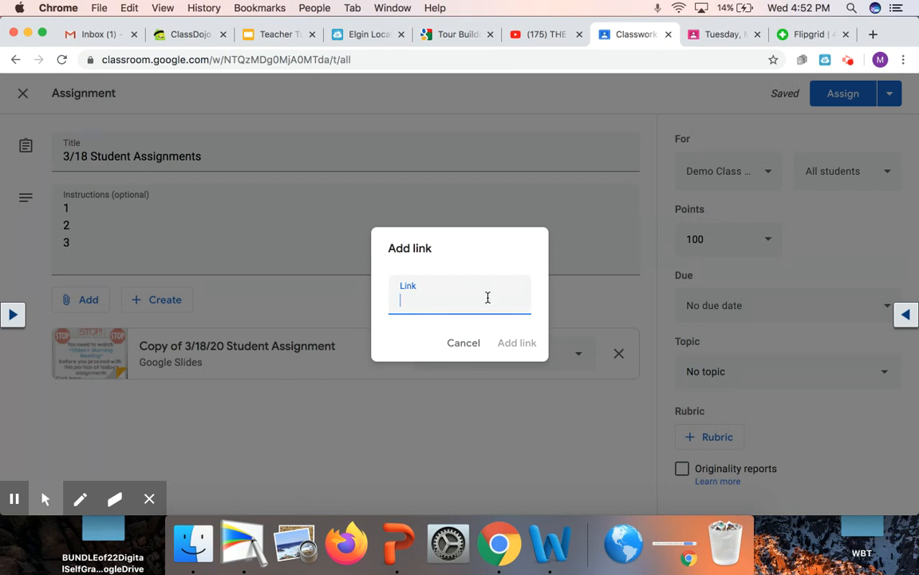
{"action": "key", "text": "super+v"}
{"action": "left_click", "coordinate": [517, 343]}
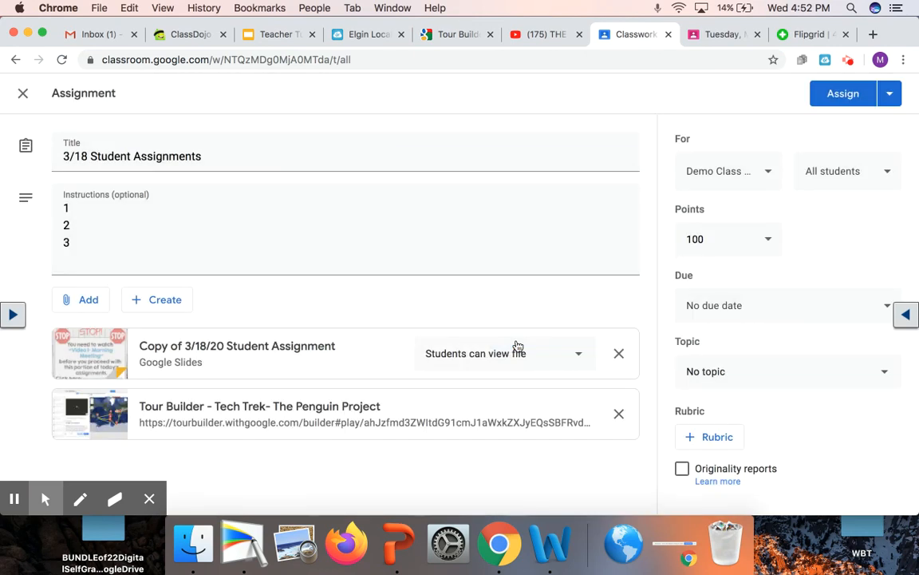
Step: Attach the open YouTube video "THE THING THAT LOU COULDN'T DO Read Aloud Book for Kids" by its URL
{"action": "left_click", "coordinate": [84, 301]}
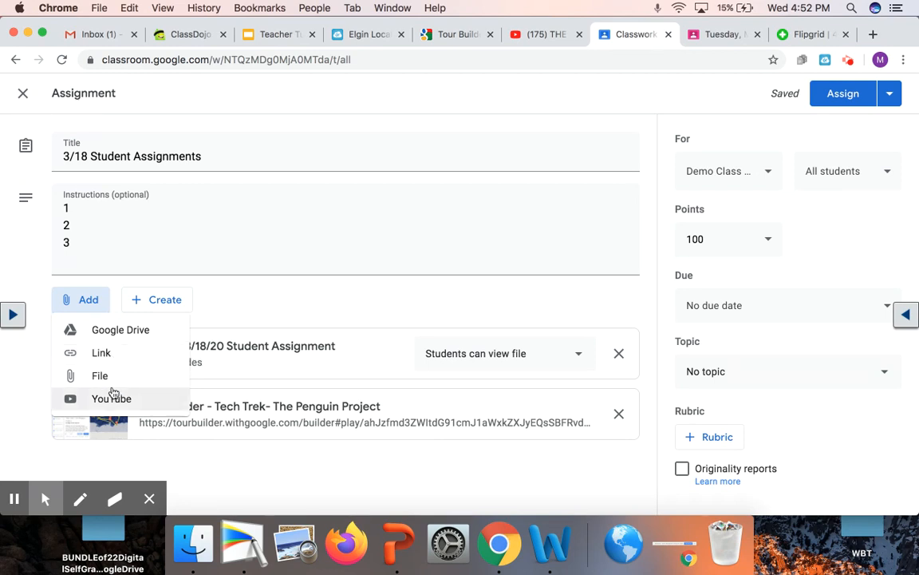
{"action": "left_click", "coordinate": [113, 396]}
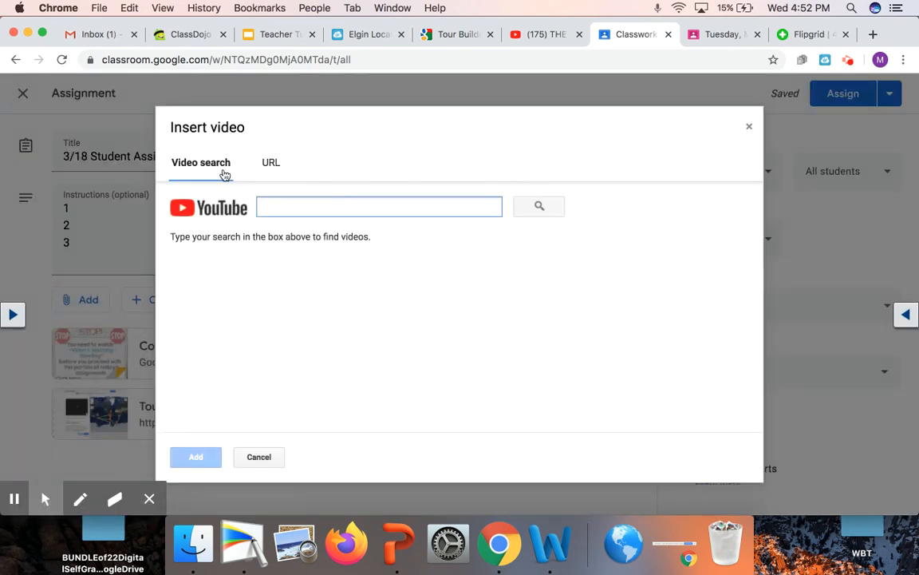
{"action": "left_click", "coordinate": [271, 164]}
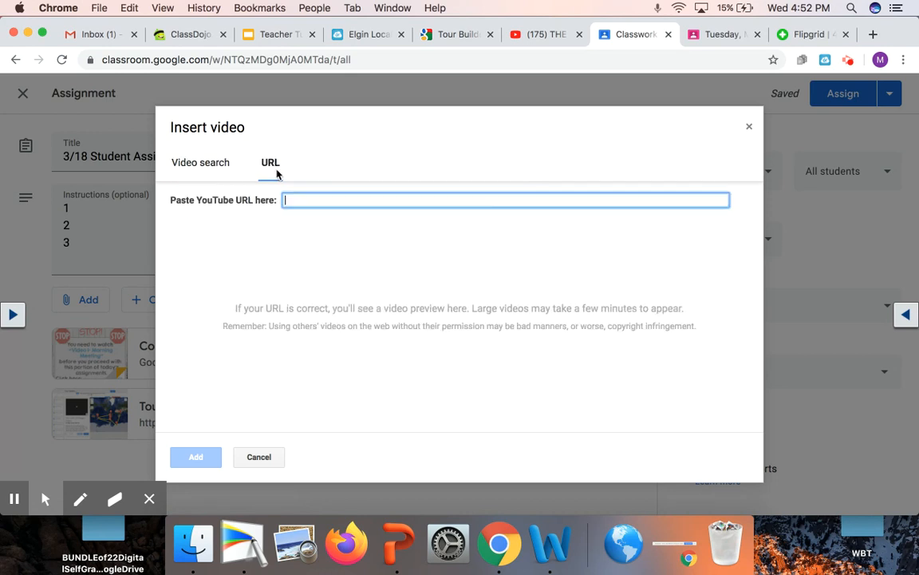
{"action": "left_click", "coordinate": [527, 36]}
{"action": "left_click", "coordinate": [345, 59]}
{"action": "key", "text": "super+c"}
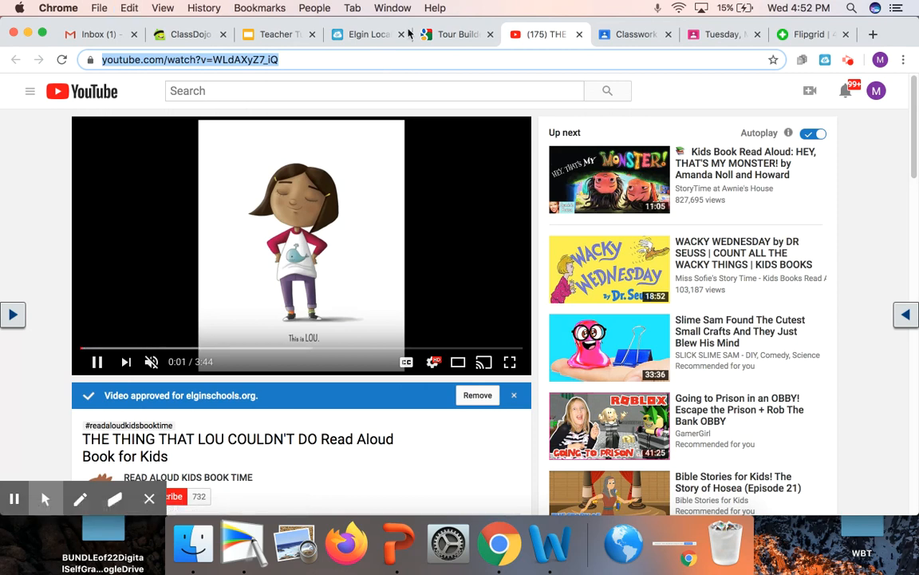
{"action": "left_click", "coordinate": [579, 35]}
{"action": "left_click", "coordinate": [413, 198]}
{"action": "key", "text": "super+v"}
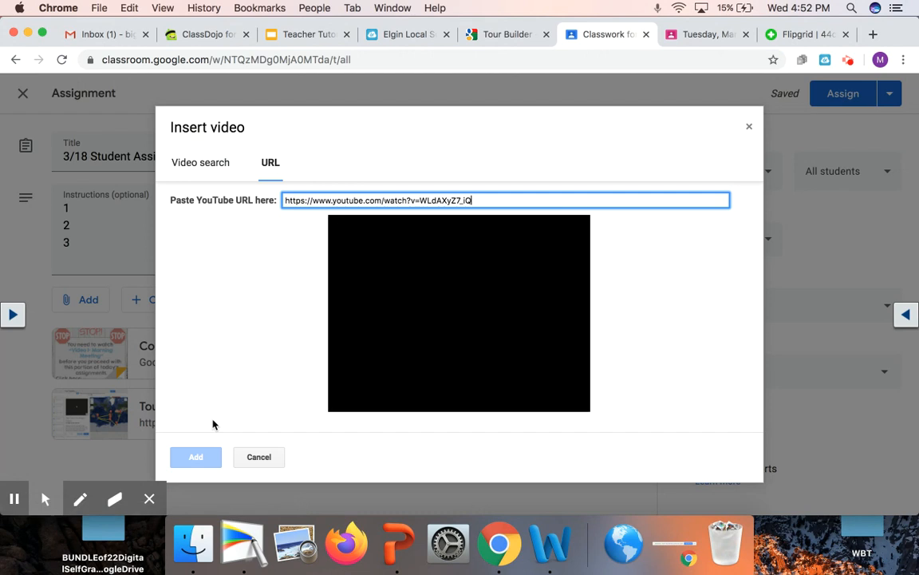
{"action": "left_click", "coordinate": [193, 458]}
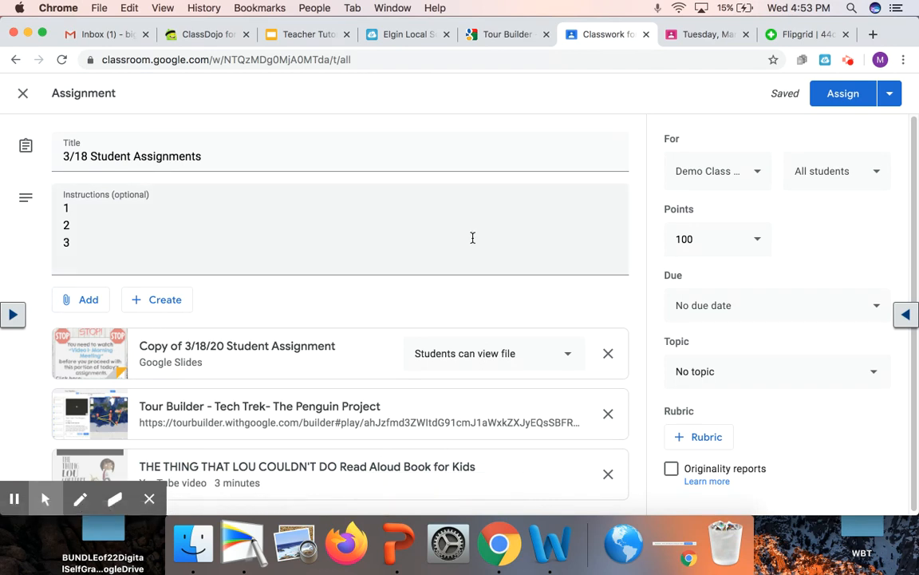
Step: Review the assignment's available options for class, students, points, due date and topic
{"action": "left_click_drag", "start_coordinate": [914, 160], "coordinate": [910, 189]}
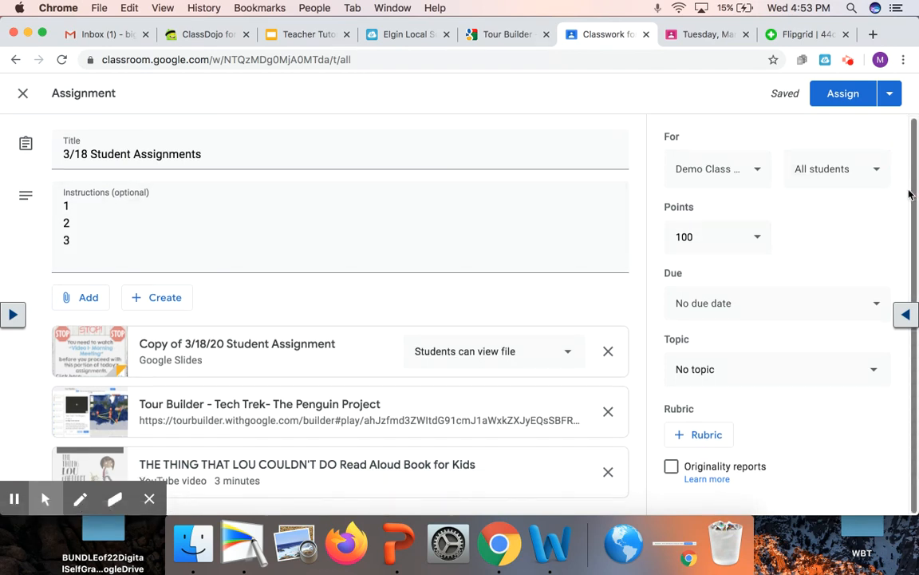
{"action": "left_click", "coordinate": [725, 180]}
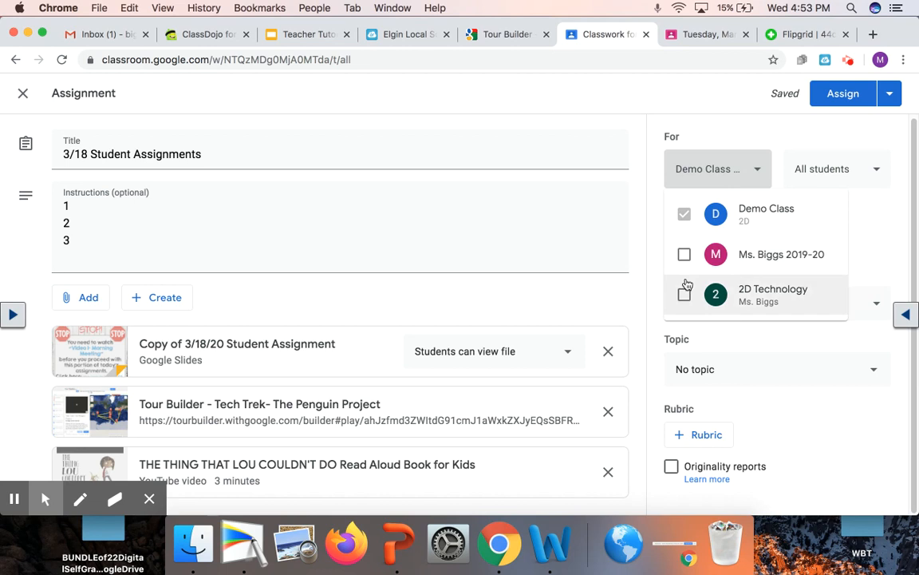
{"action": "left_click", "coordinate": [735, 164]}
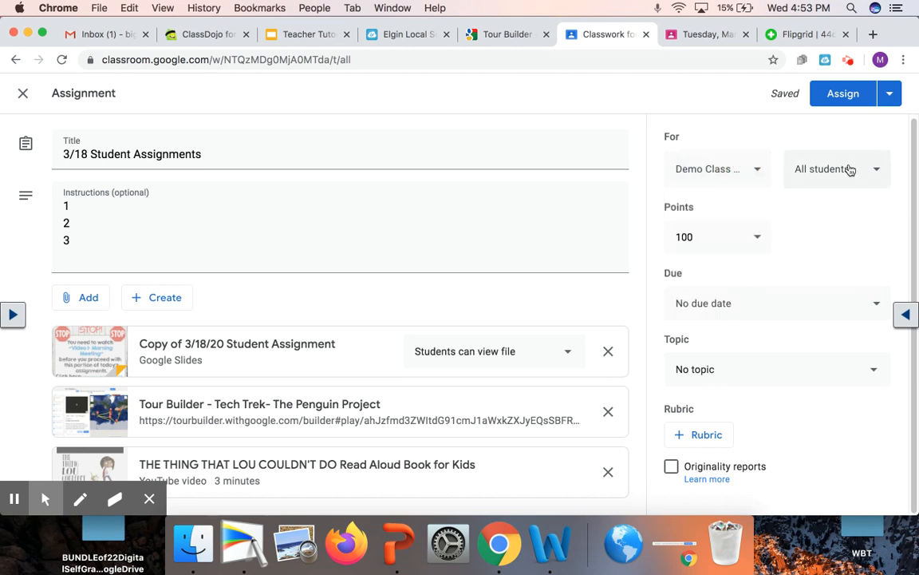
{"action": "left_click", "coordinate": [850, 170]}
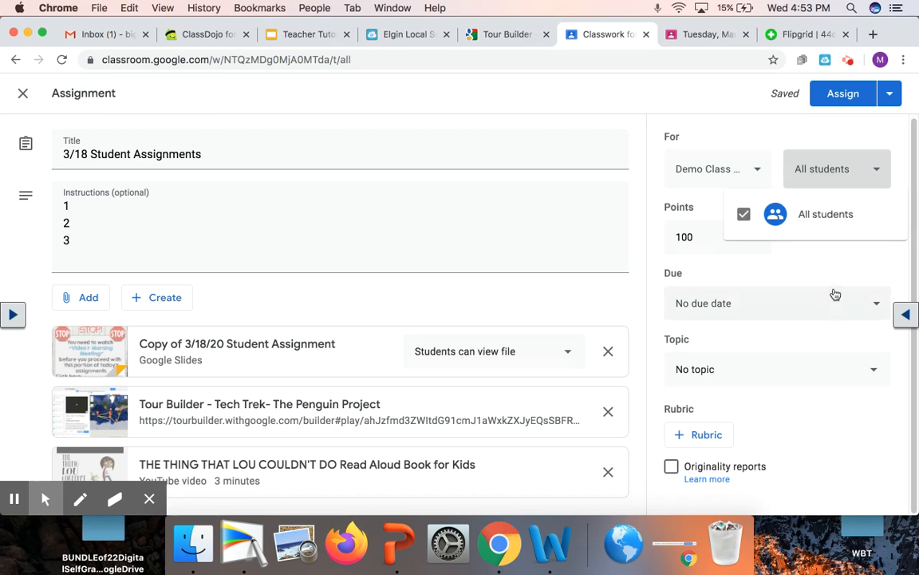
{"action": "left_click", "coordinate": [794, 260]}
{"action": "left_click", "coordinate": [750, 239]}
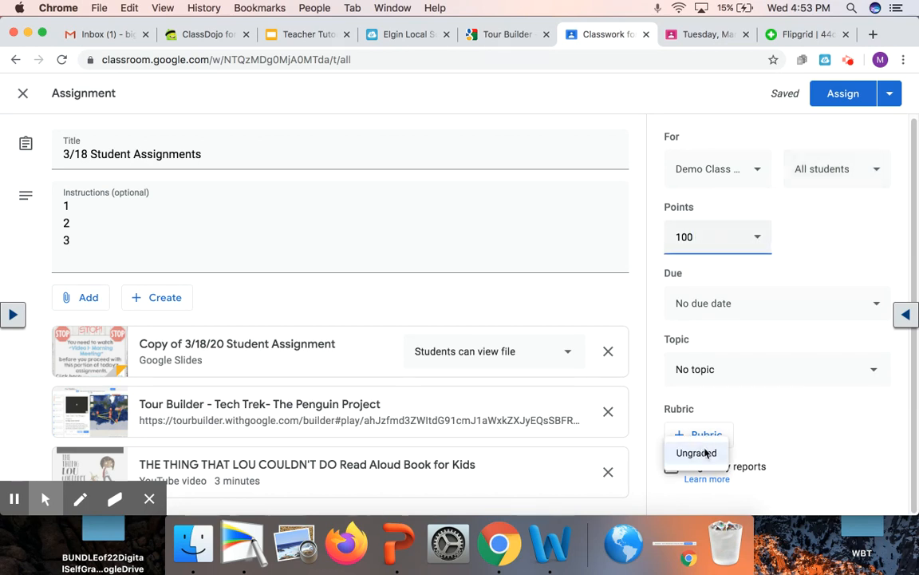
{"action": "left_click", "coordinate": [805, 295]}
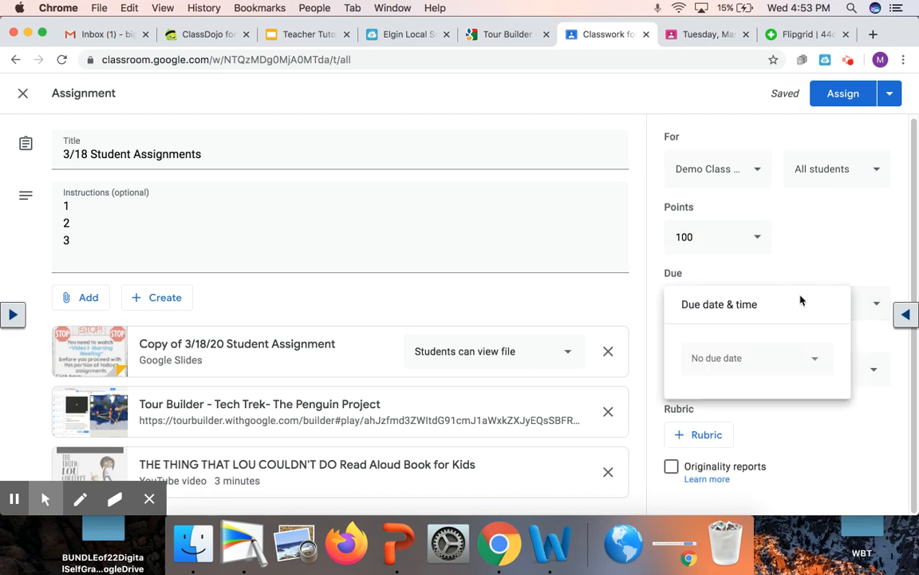
{"action": "left_click", "coordinate": [805, 415]}
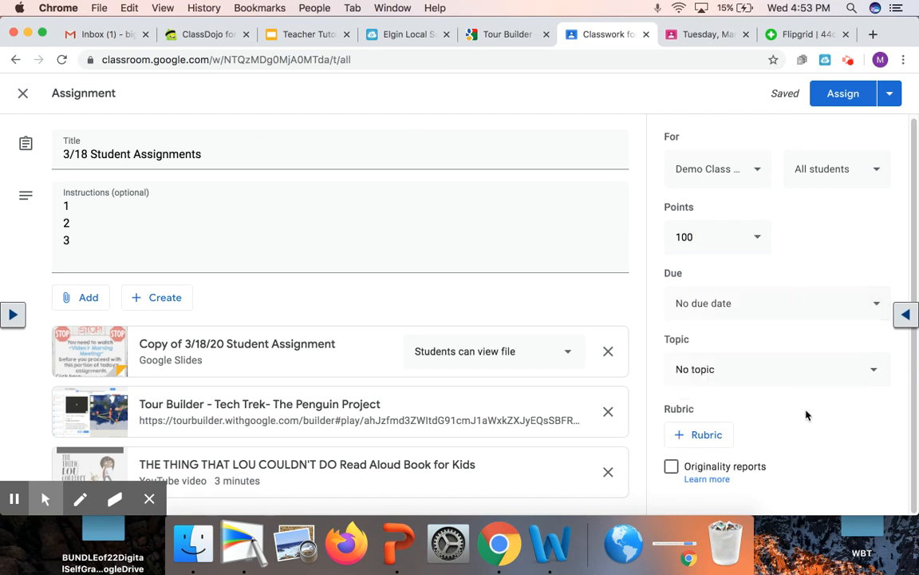
{"action": "left_click", "coordinate": [786, 374]}
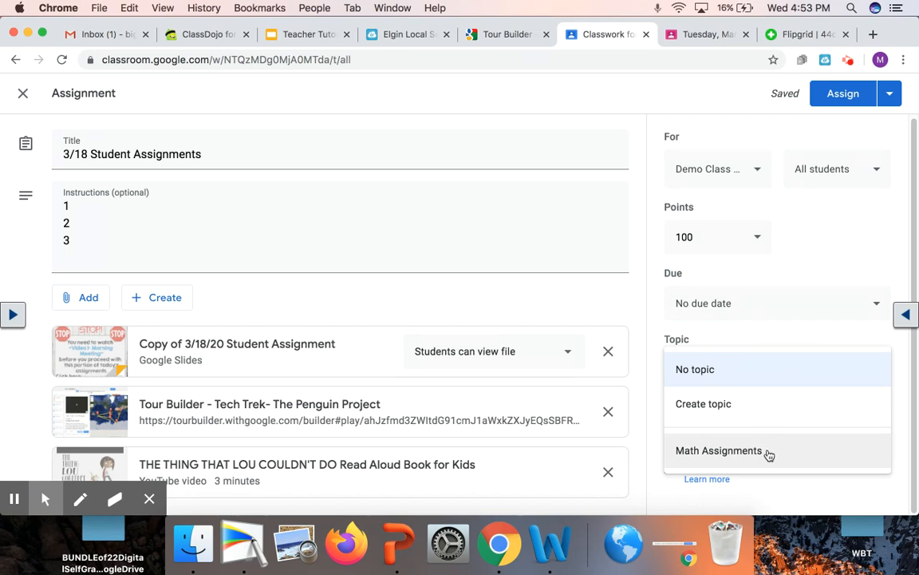
{"action": "left_click", "coordinate": [779, 485]}
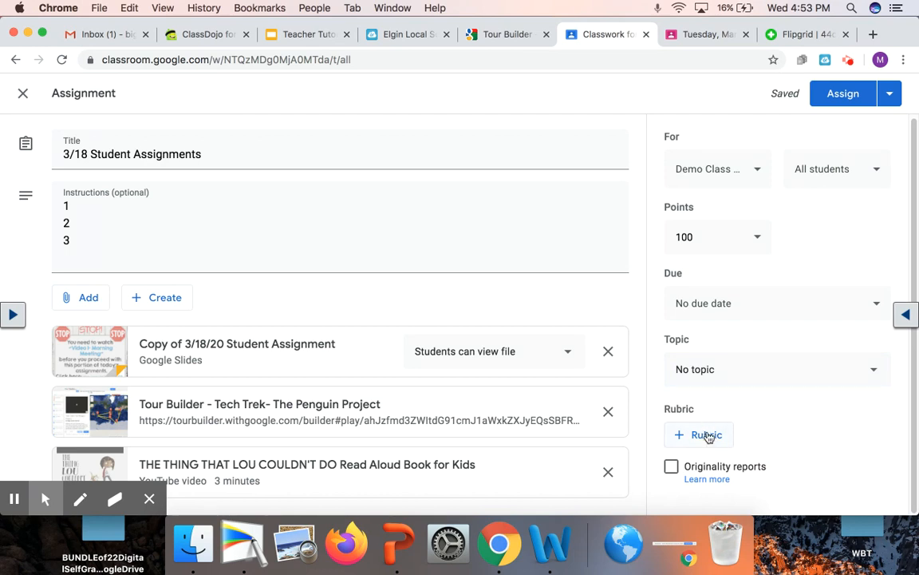
{"action": "left_click", "coordinate": [910, 239]}
{"action": "left_click", "coordinate": [912, 289]}
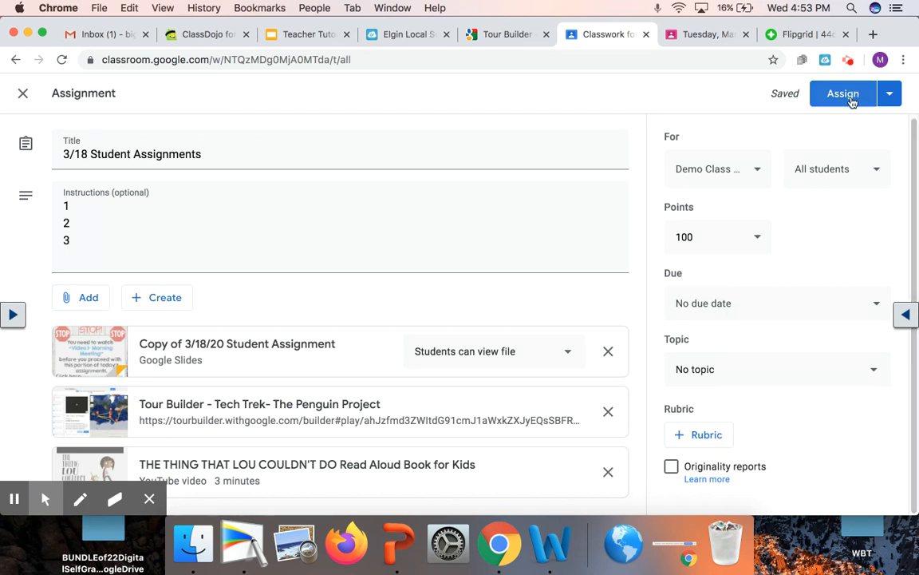
Step: Set the assignment's topic to Math Assignments and assign it to the class
{"action": "left_click", "coordinate": [790, 371]}
{"action": "left_click", "coordinate": [772, 449]}
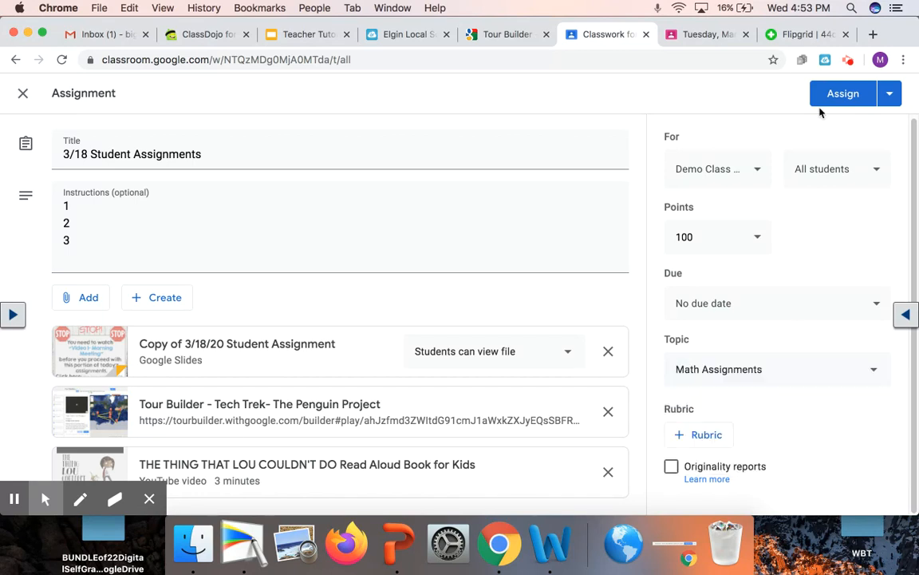
{"action": "left_click", "coordinate": [830, 96]}
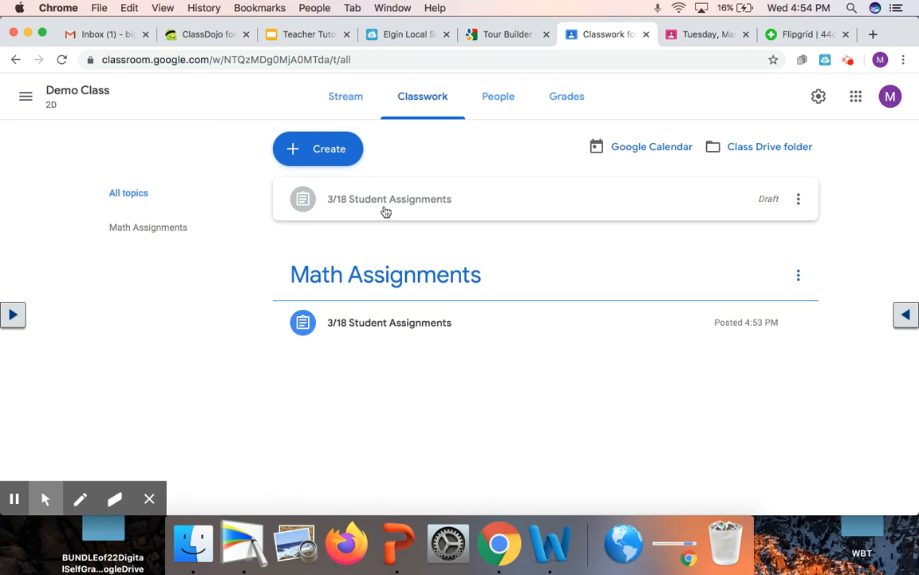
Step: Open the 3/18 Student Assignments draft for editing, and look over the posted Tuesday, March 17, 2020 assignment's instructions and attachments
{"action": "left_click", "coordinate": [798, 199]}
{"action": "left_click", "coordinate": [773, 230]}
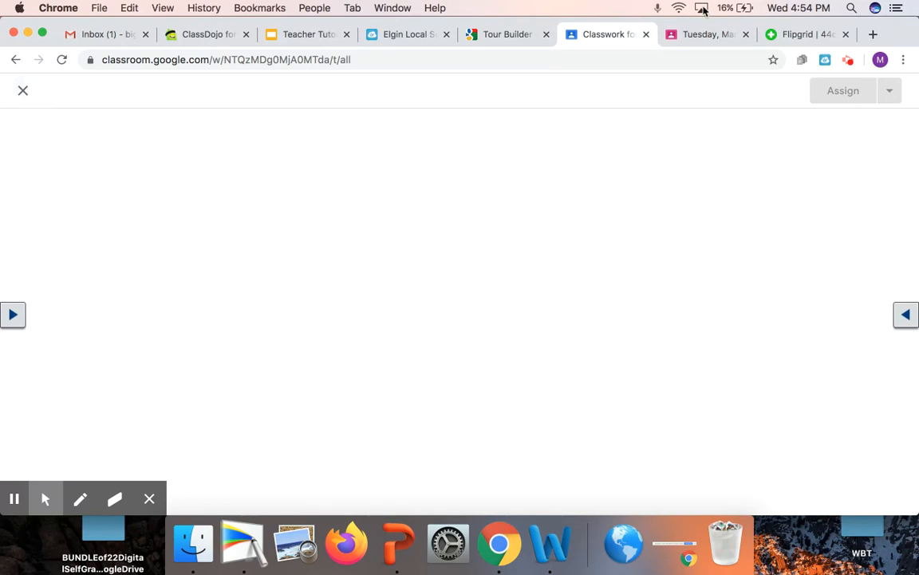
{"action": "left_click", "coordinate": [698, 36]}
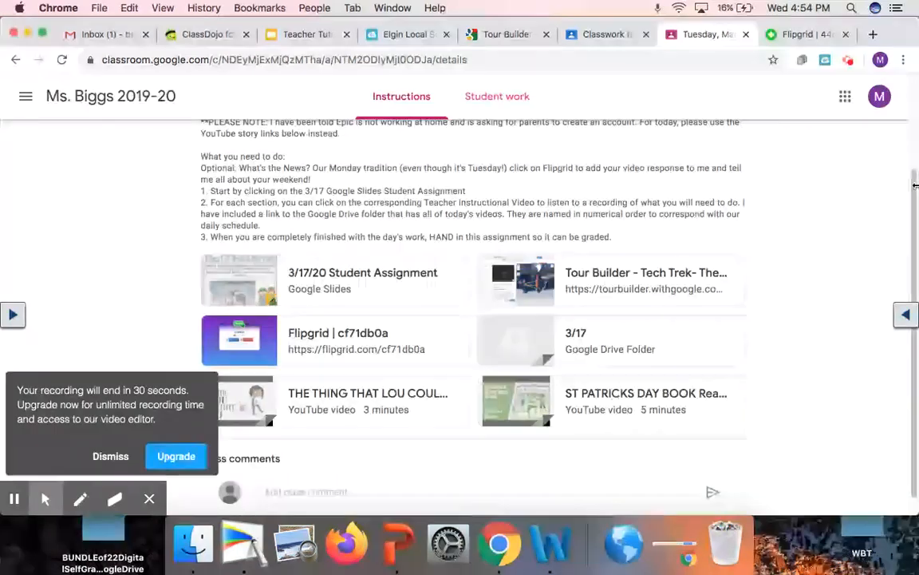
{"action": "scroll", "coordinate": [915, 192], "scroll_direction": "up", "scroll_amount": 5}
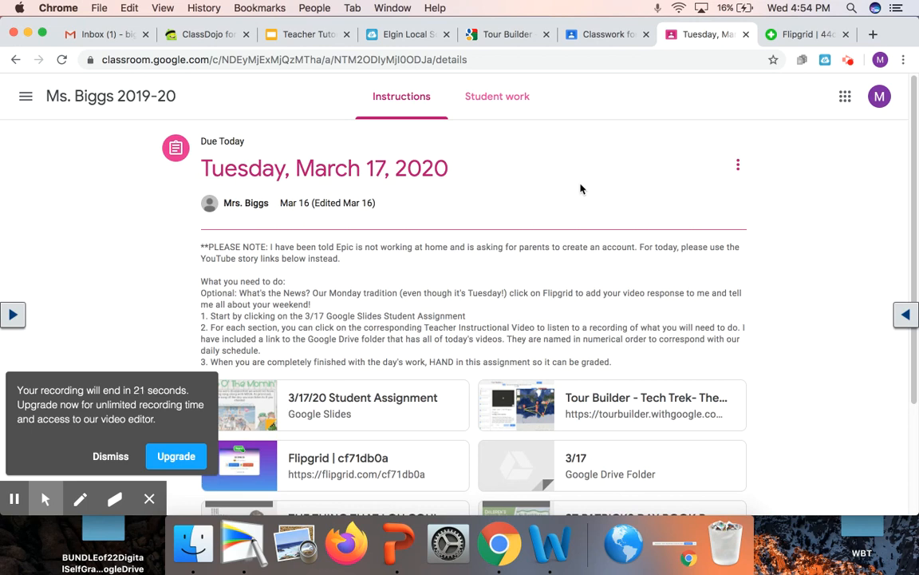
Step: Return to the Demo Class classwork, open the 3/18 Student Assignments draft for editing and review its assign, schedule and save options
{"action": "left_click", "coordinate": [606, 35]}
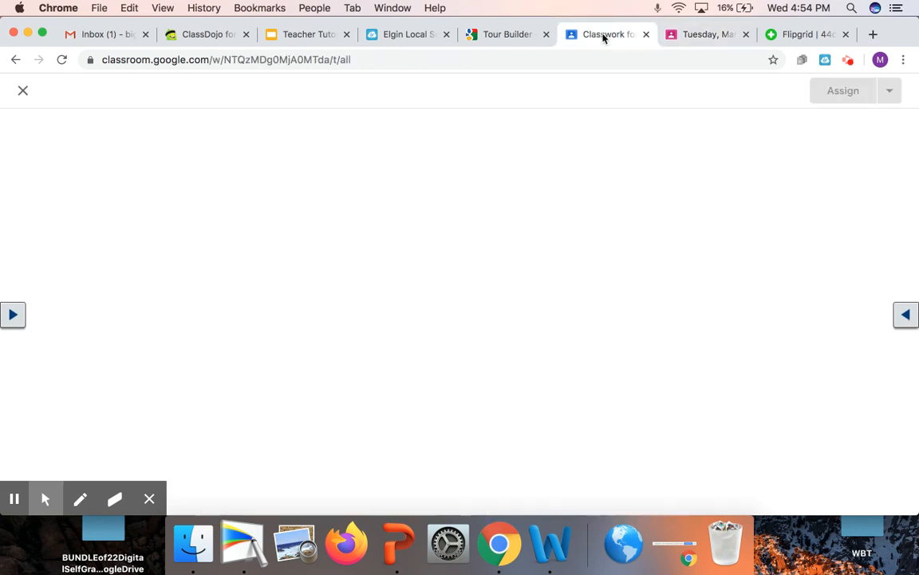
{"action": "left_click", "coordinate": [800, 200]}
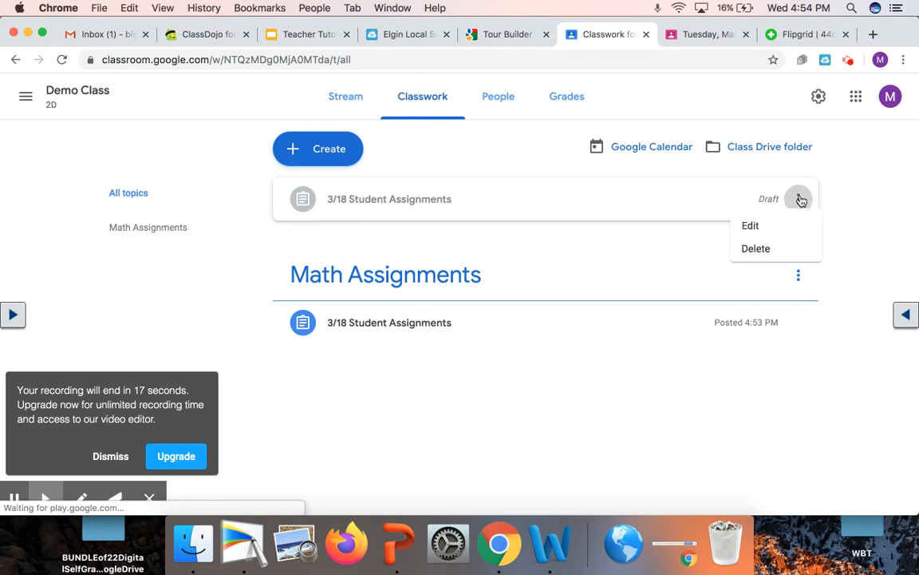
{"action": "left_click", "coordinate": [773, 232]}
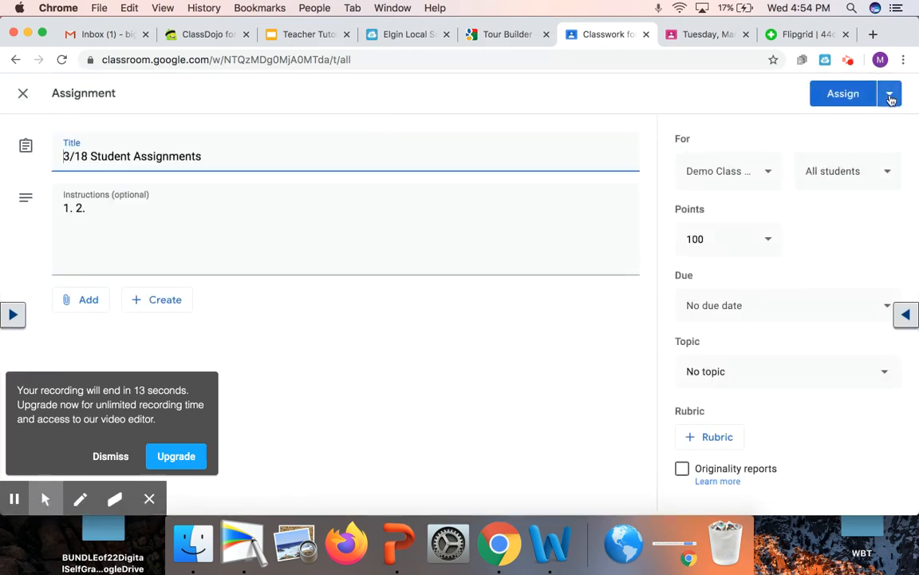
{"action": "left_click", "coordinate": [889, 94]}
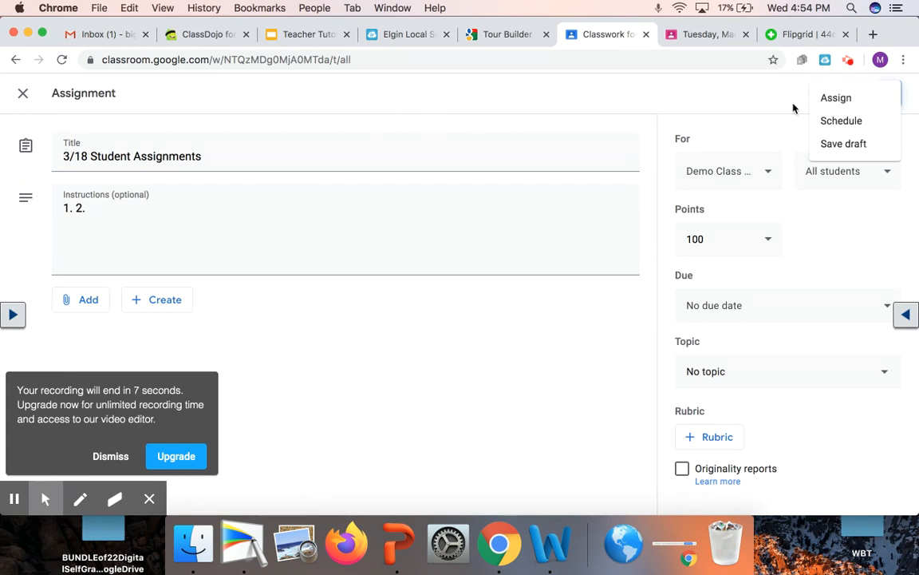
{"action": "left_click", "coordinate": [686, 94]}
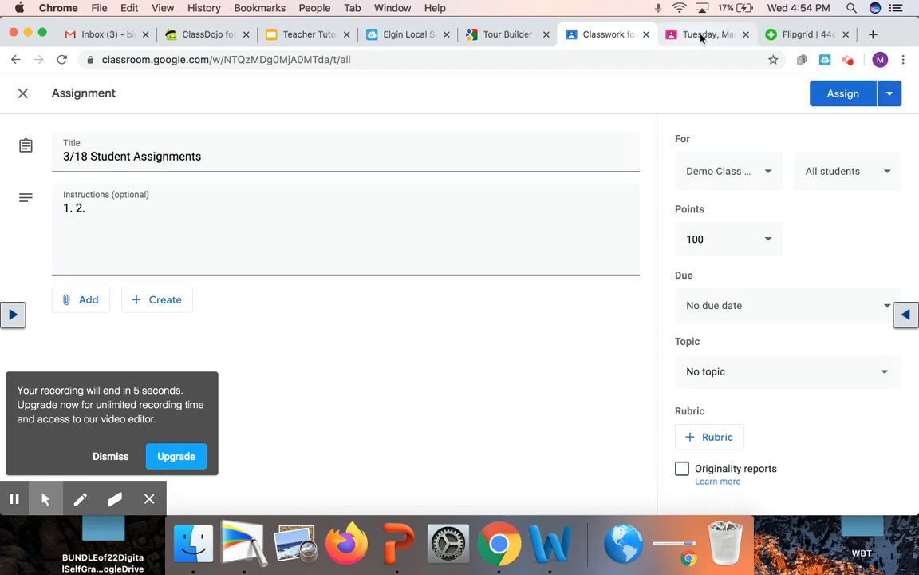